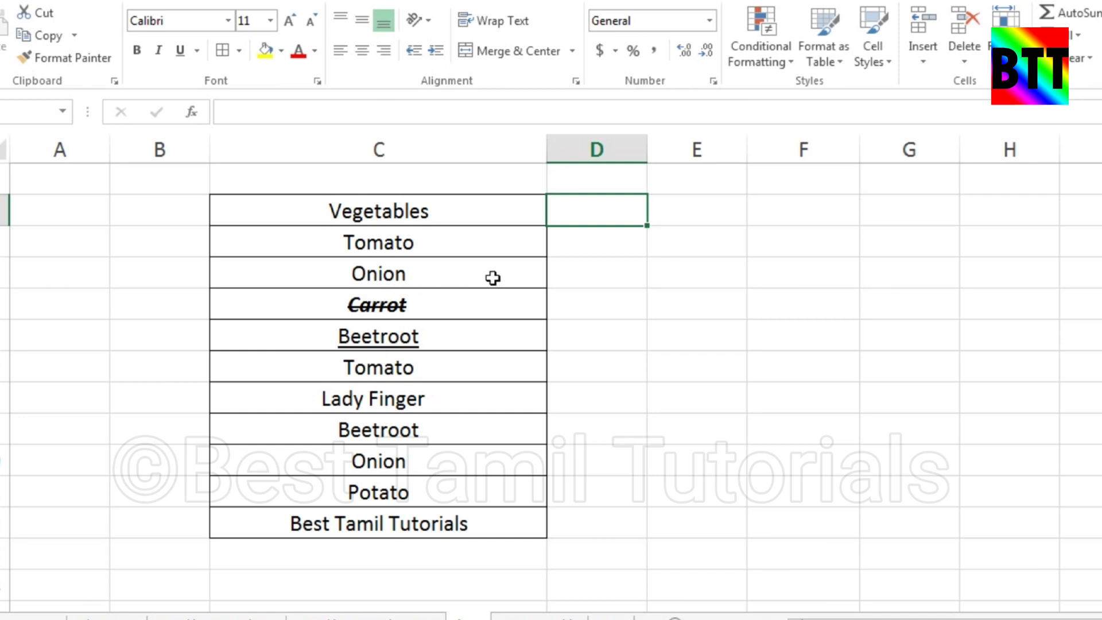
Enter =LEN(C2) in cell D2 and fill the formula down to D12 to count each text's characters
left_click(636, 281)
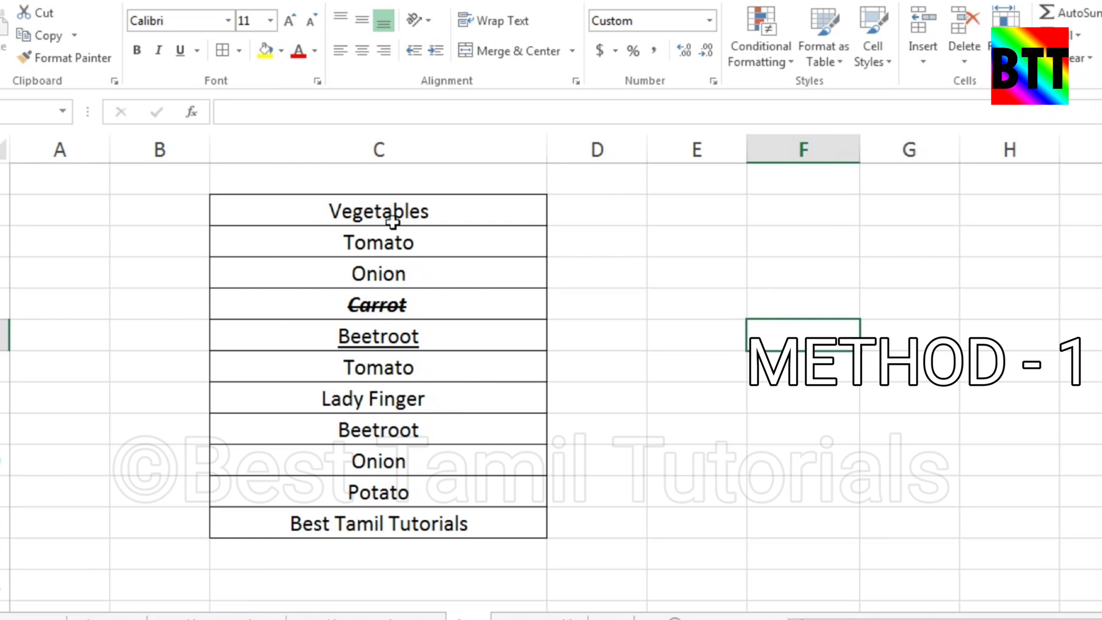
left_click(602, 204)
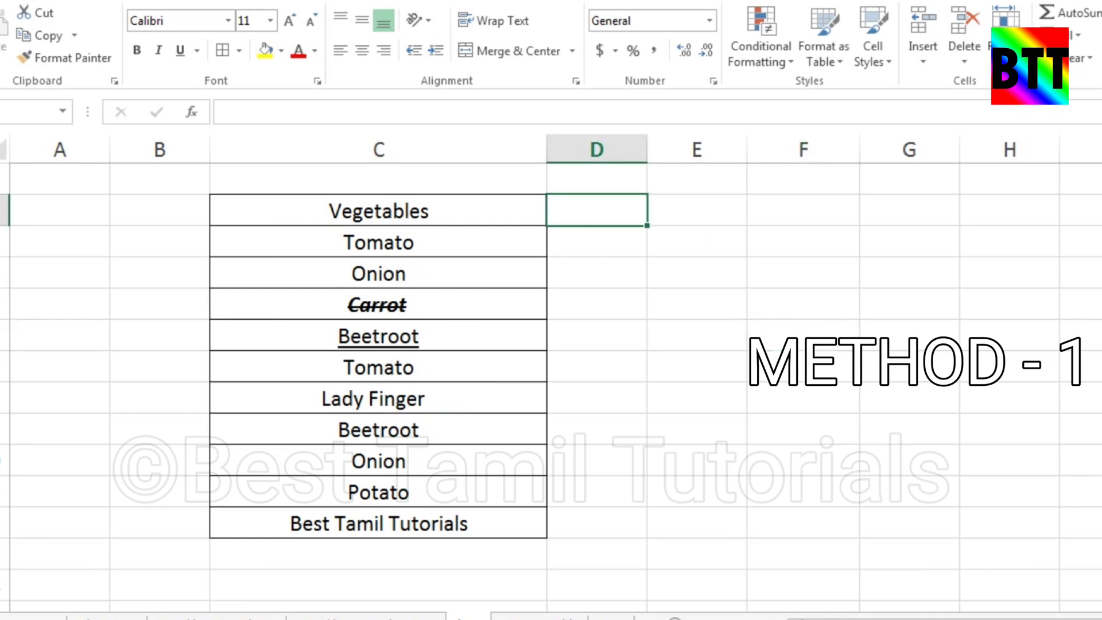
type("=len")
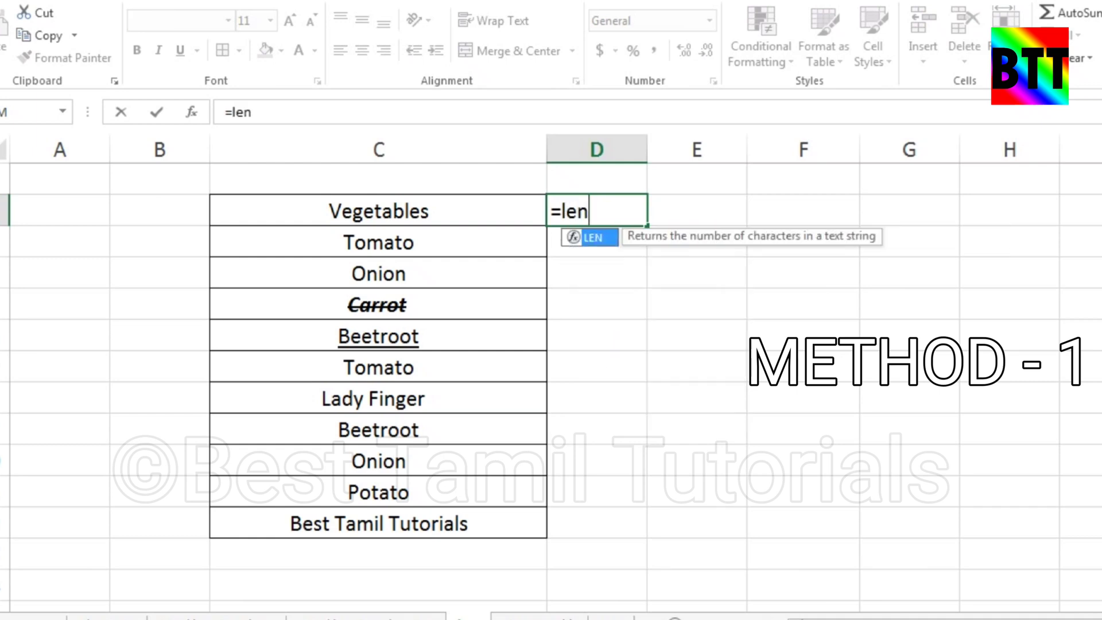
type("(")
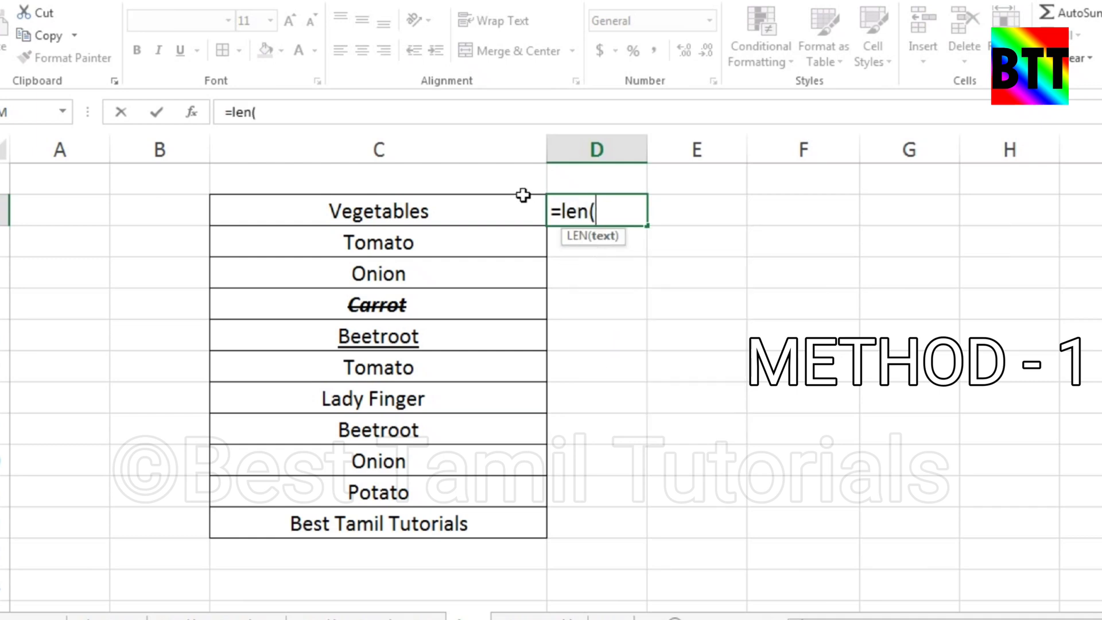
left_click(399, 212)
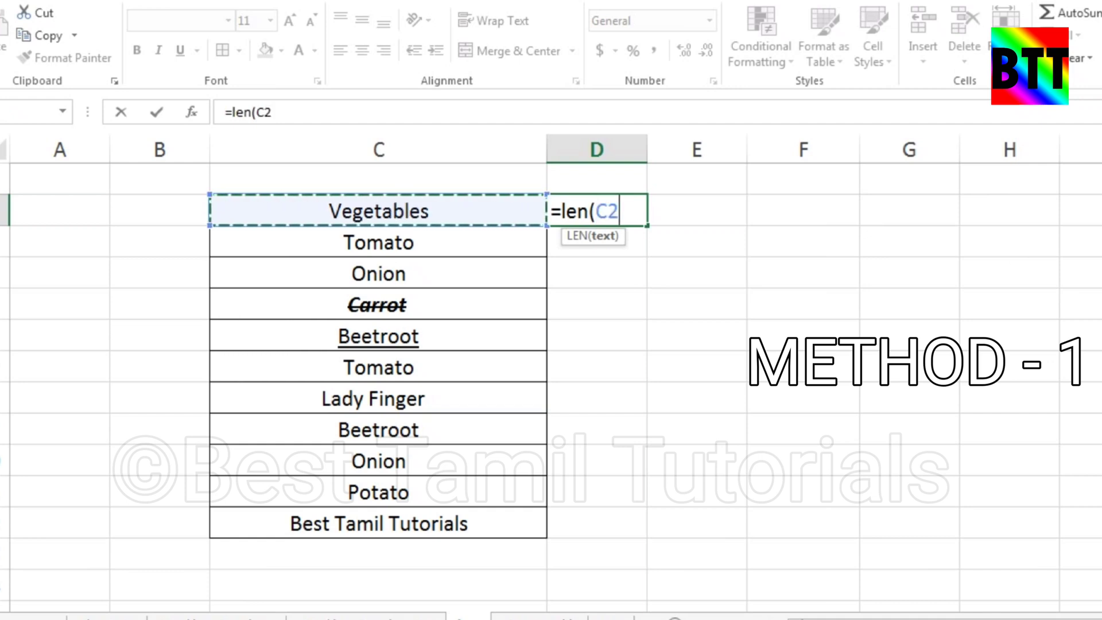
type(")")
key("Return")
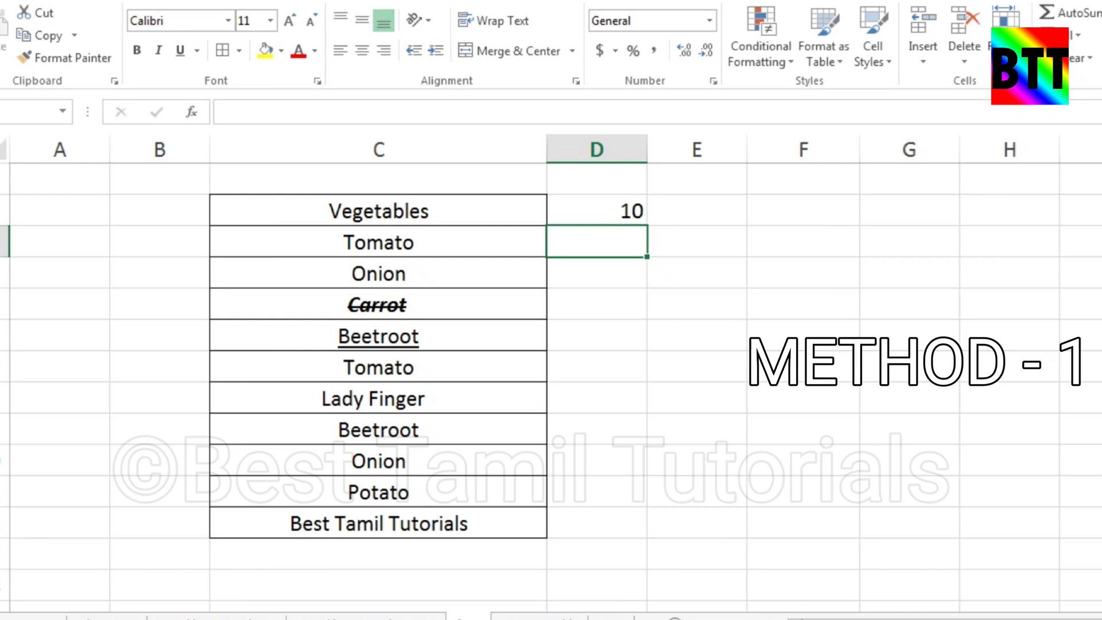
key("Up")
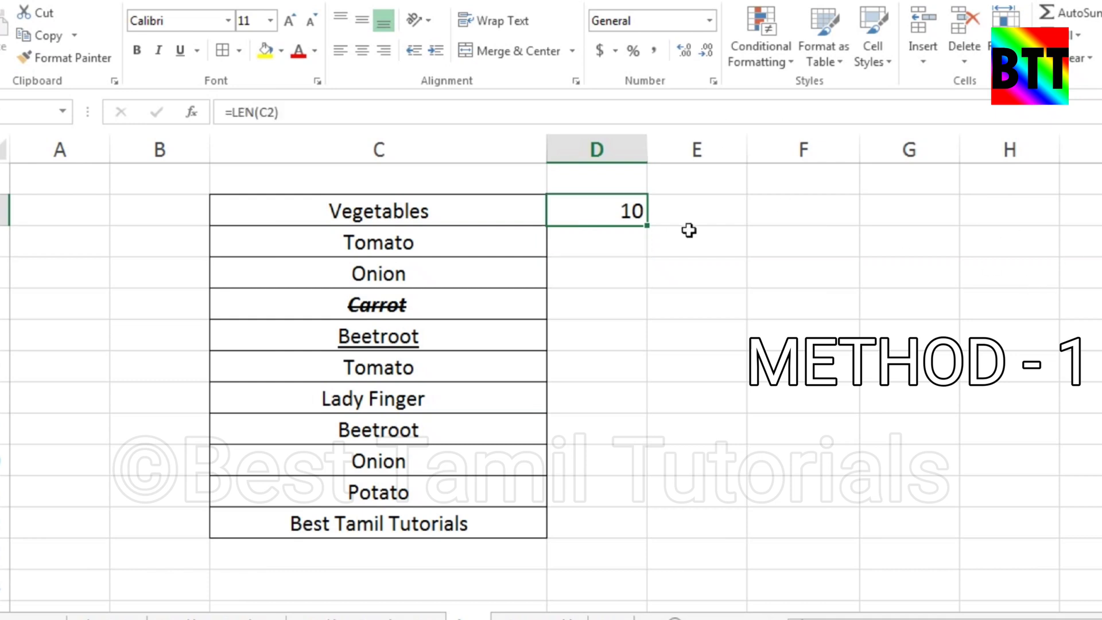
double_click(645, 228)
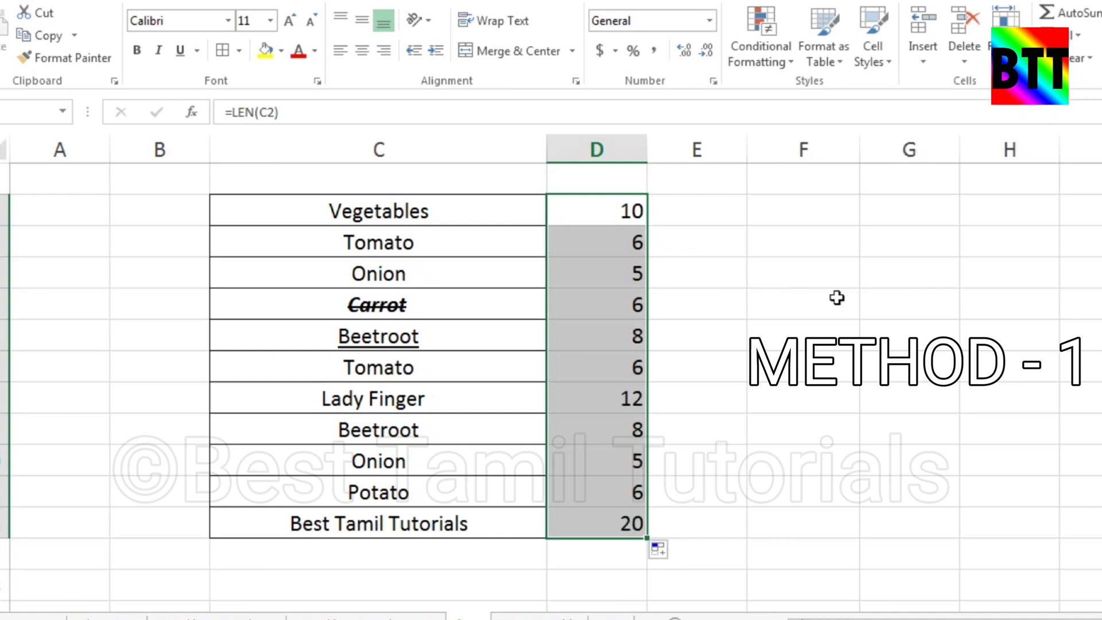
Compare the text entries in column C with their character counts in column D
left_click(422, 246)
left_click(650, 245)
left_click(459, 280)
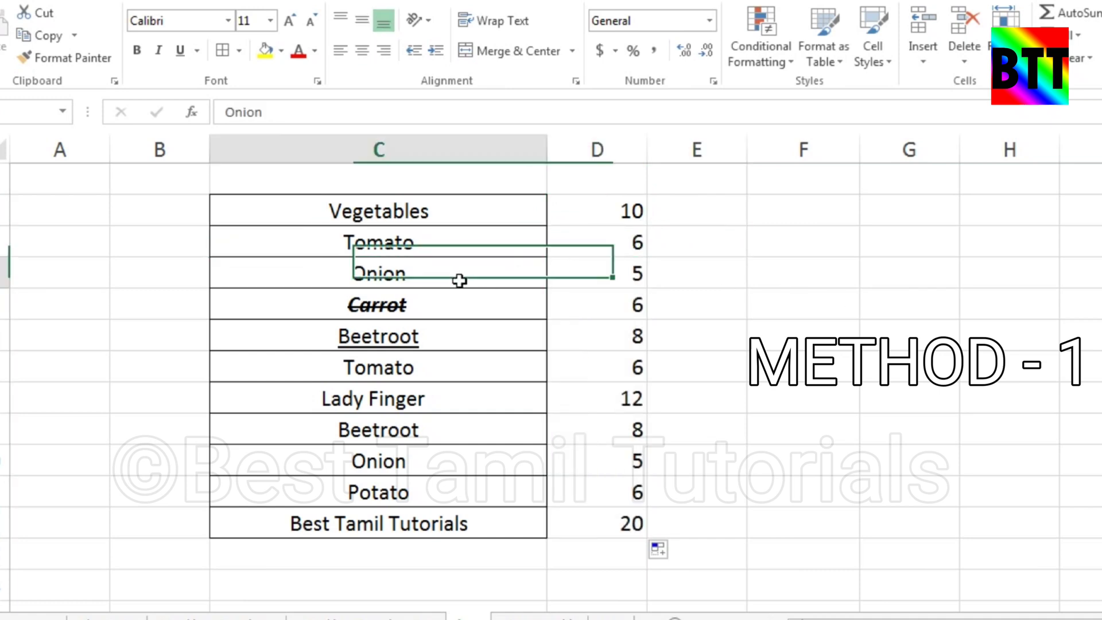
left_click(611, 274)
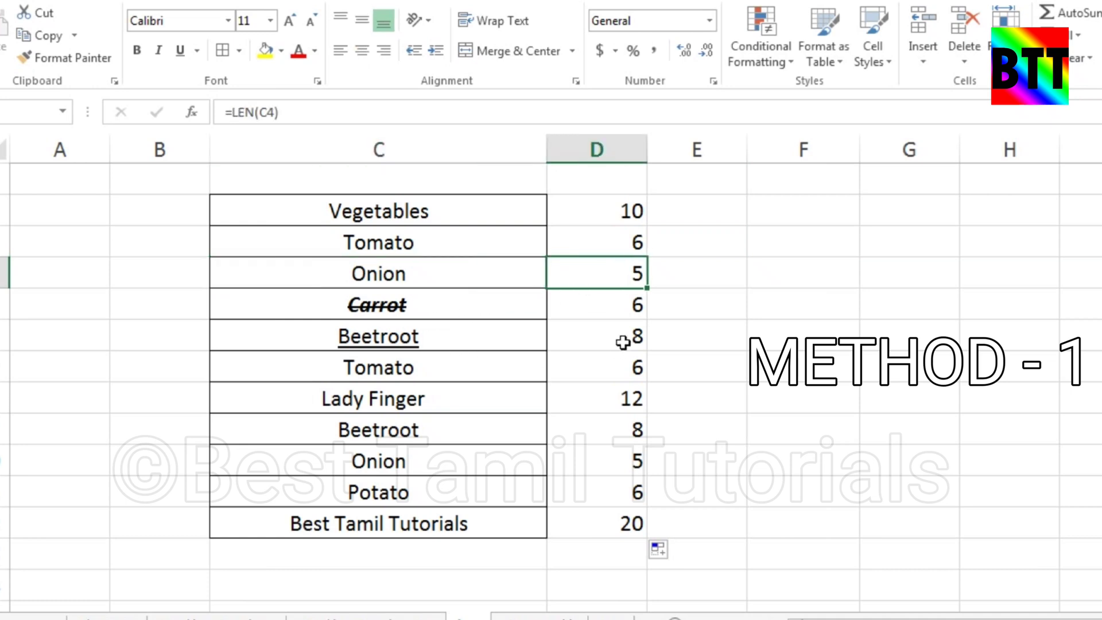
left_click(517, 345)
left_click(445, 368)
left_click(477, 431)
left_click(499, 468)
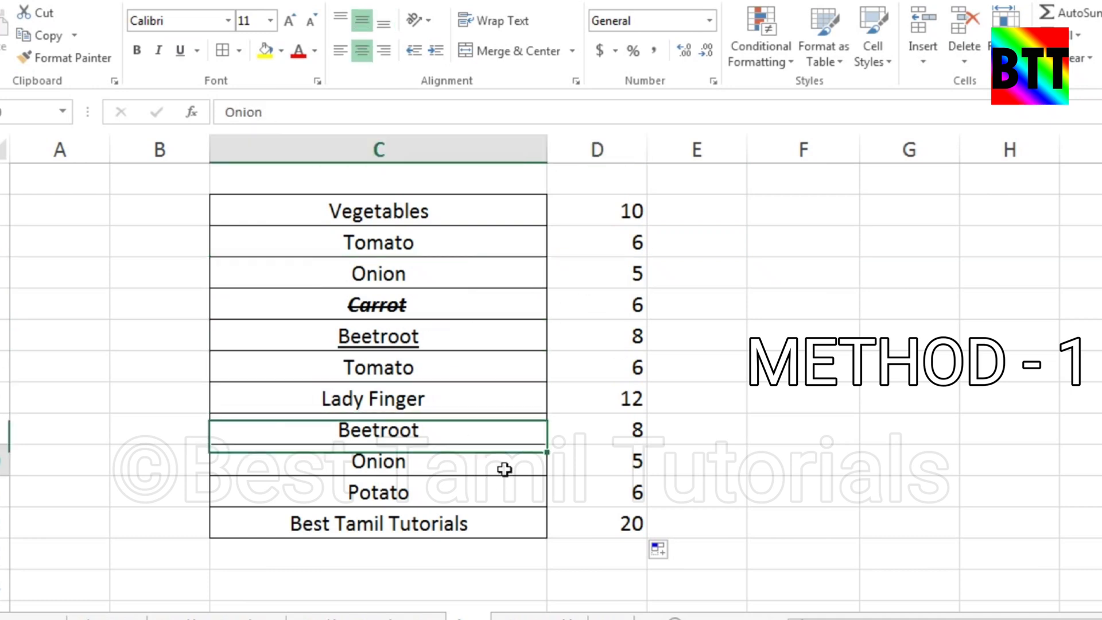
left_click(526, 486)
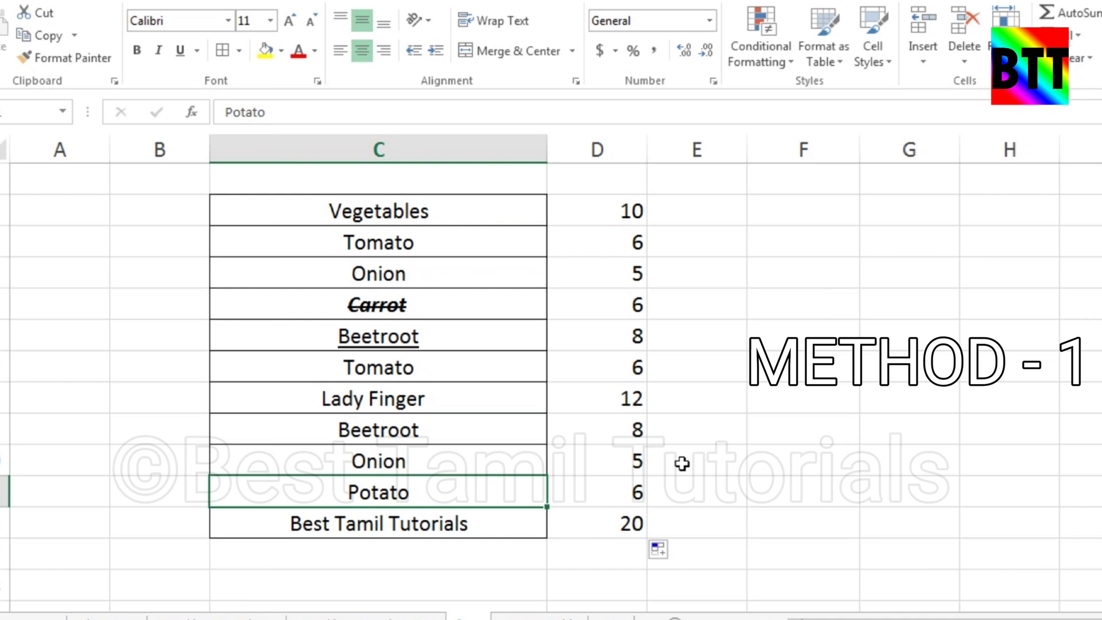
left_click(485, 522)
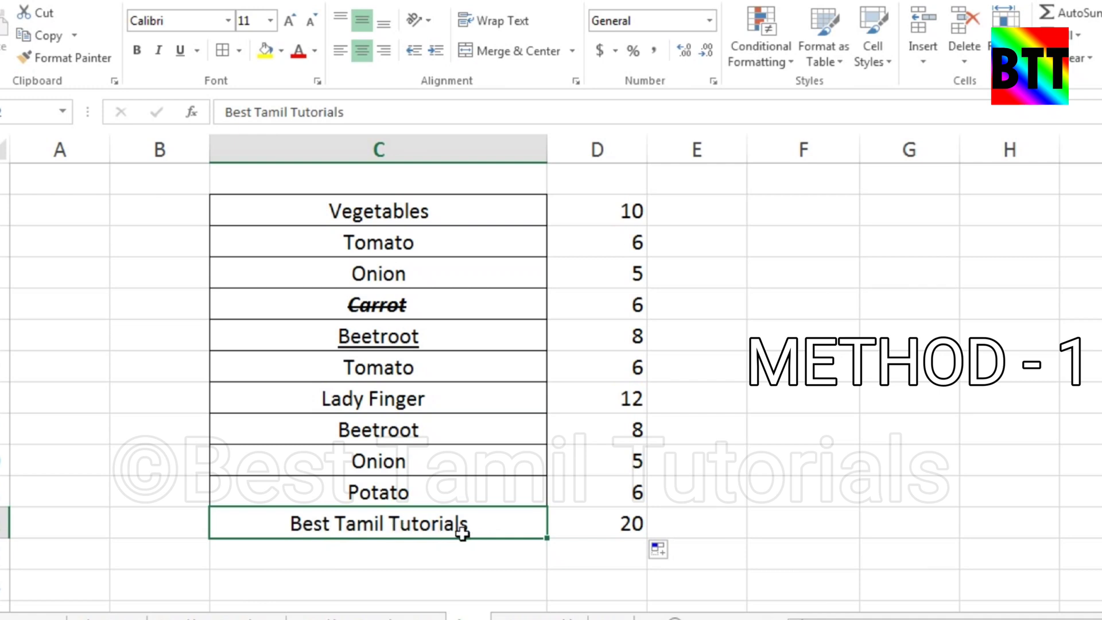
Remove both spaces from "Best Tamil Tutorials" in cell C12 to test how spaces affect its character count
double_click(396, 519)
key("Left")
key("BackSpace")
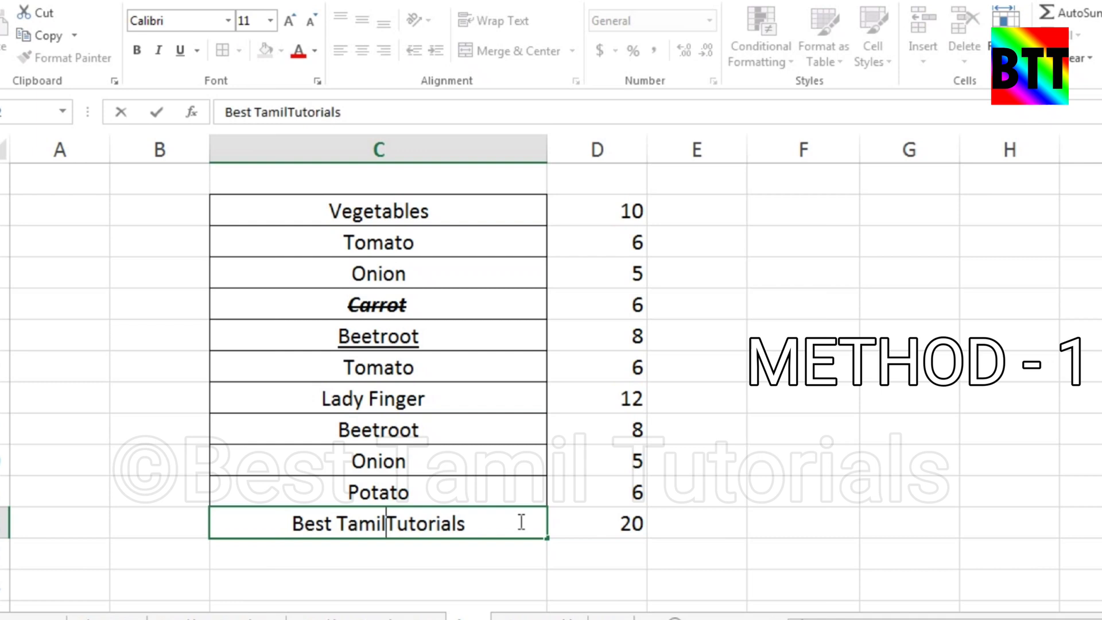
key("Return")
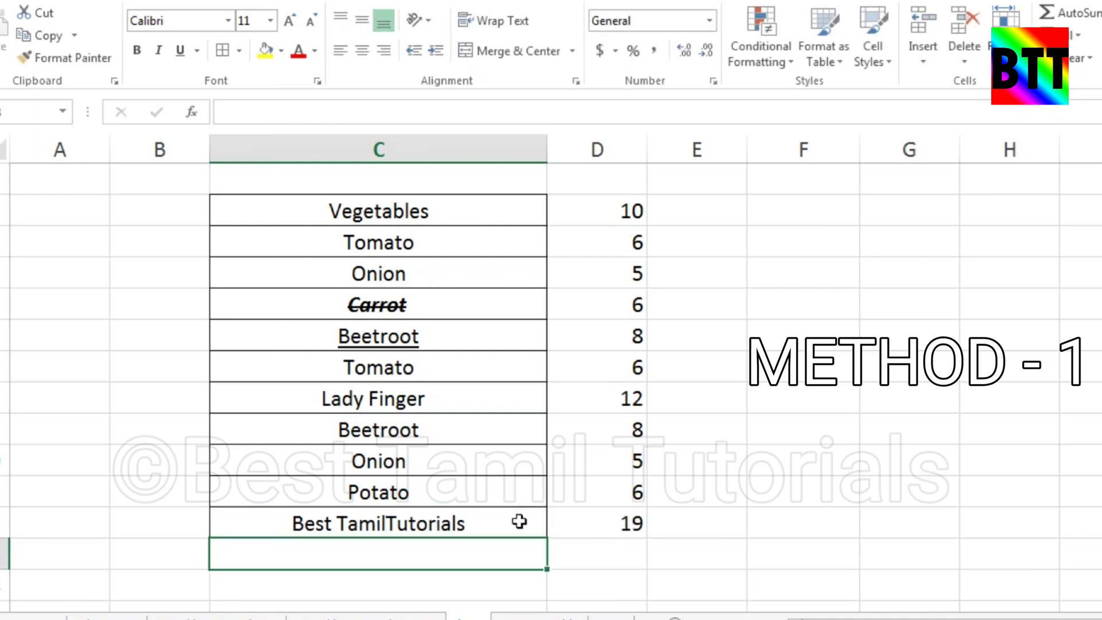
double_click(340, 523)
key("BackSpace")
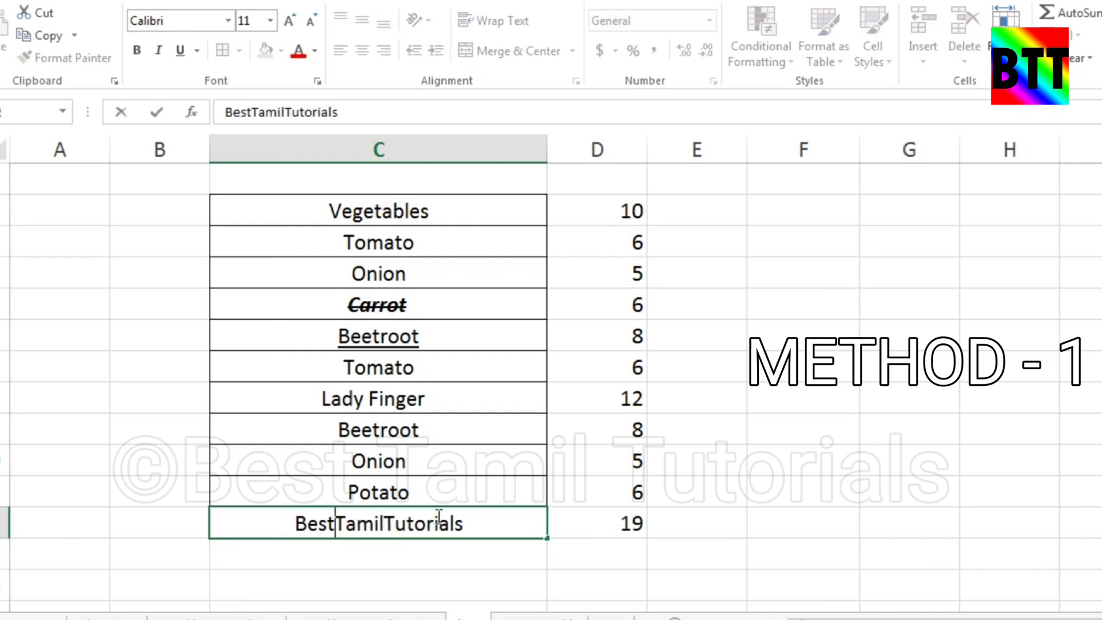
key("Return")
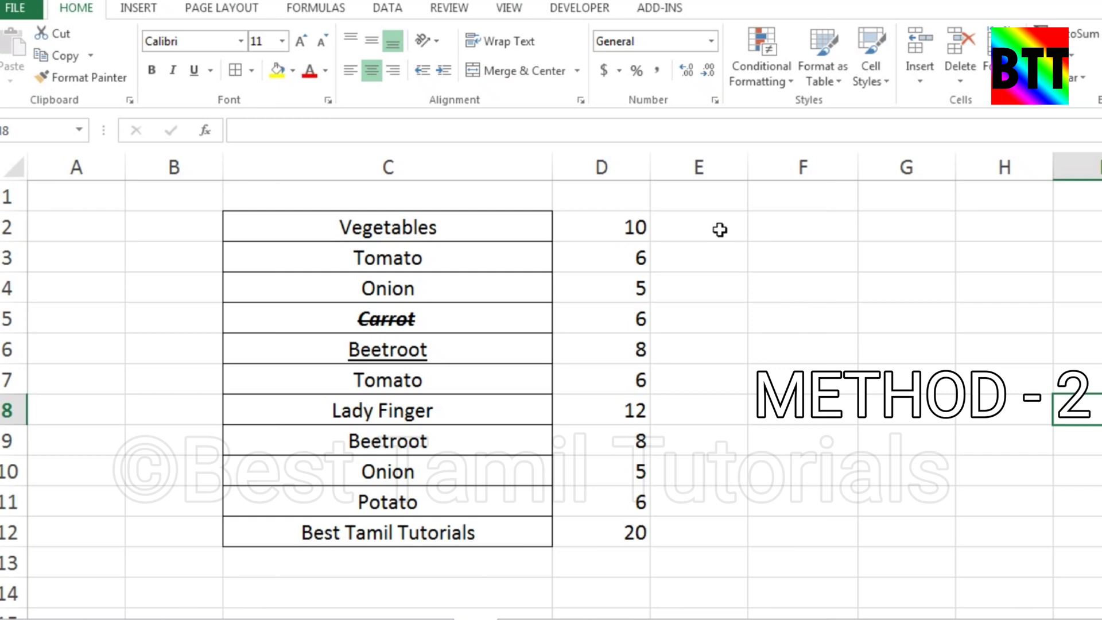
Enter =LEN(SUBSTITUTE(C2," ","")) in cell E2 to count the characters of C2 without spaces
left_click(719, 229)
type("=len")
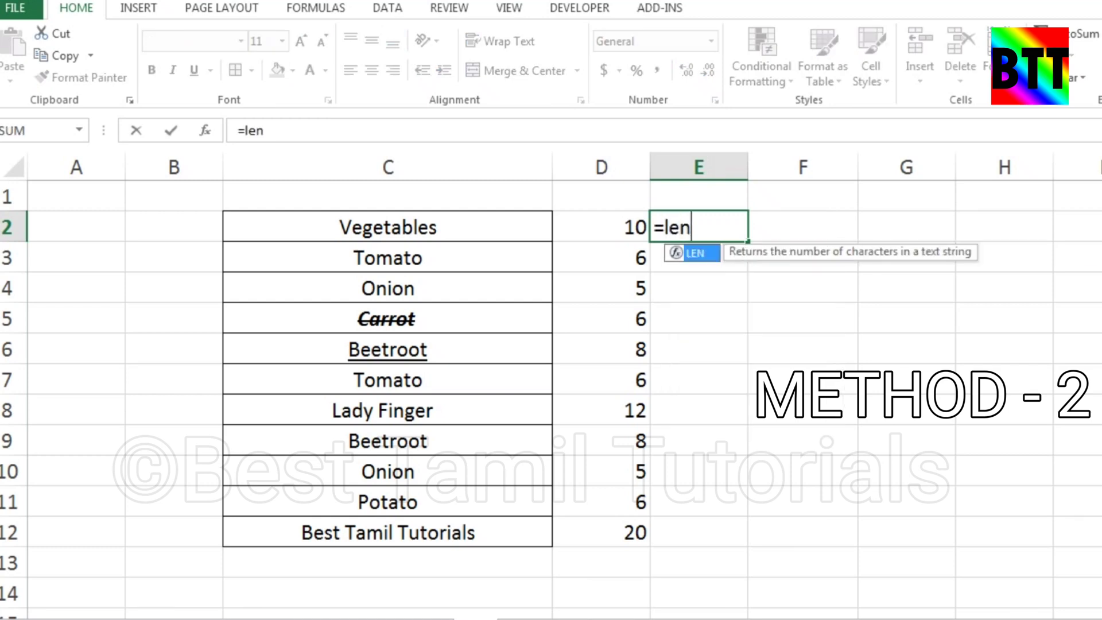
type("(")
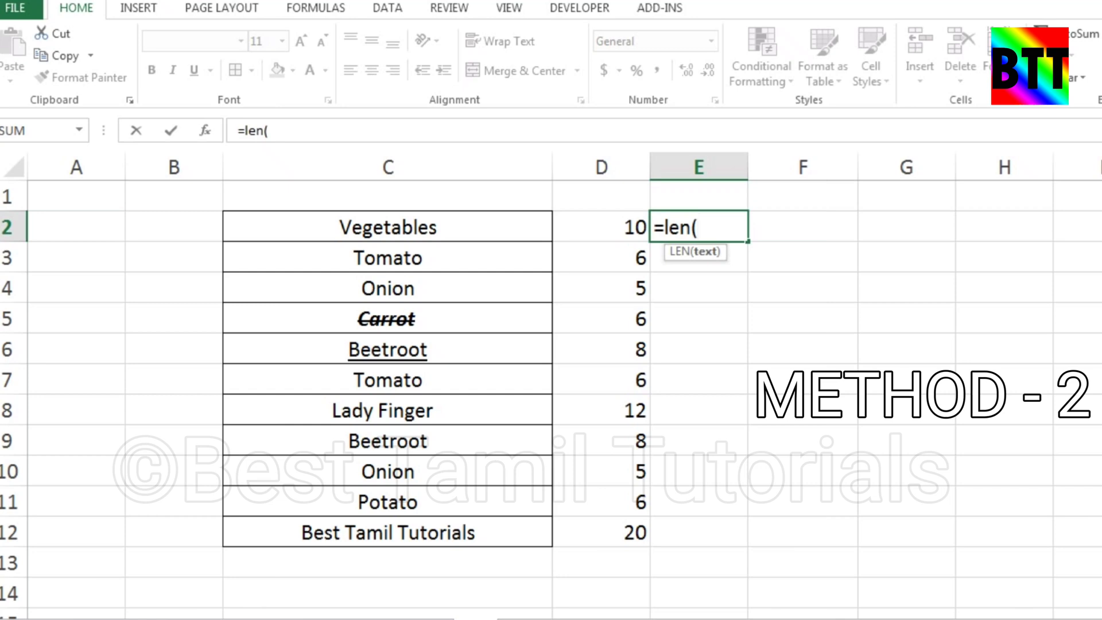
type("su")
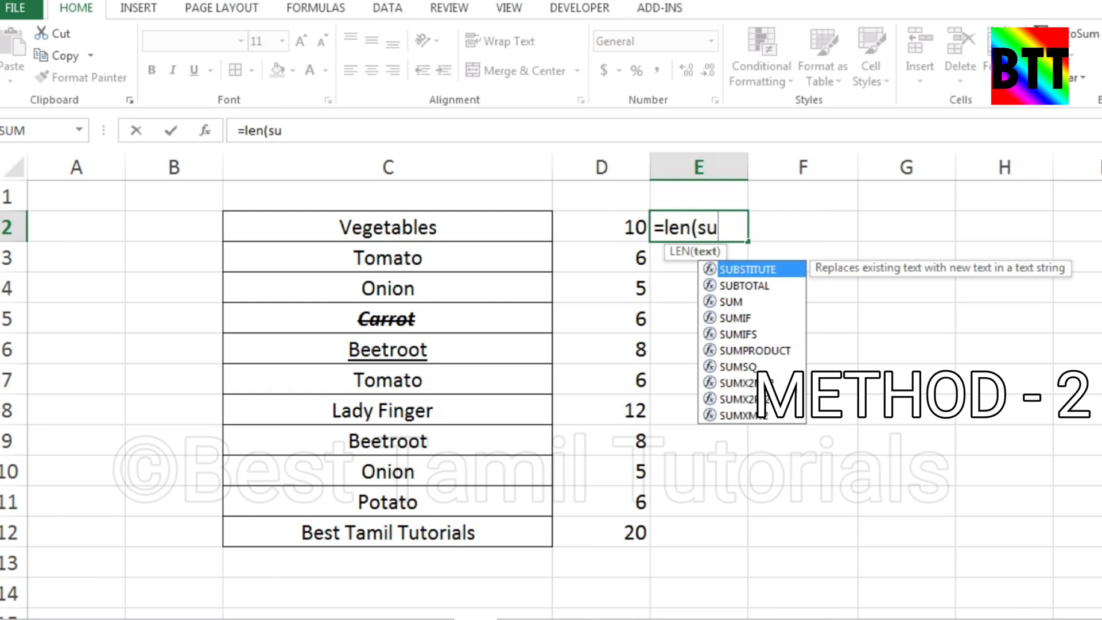
type("bst")
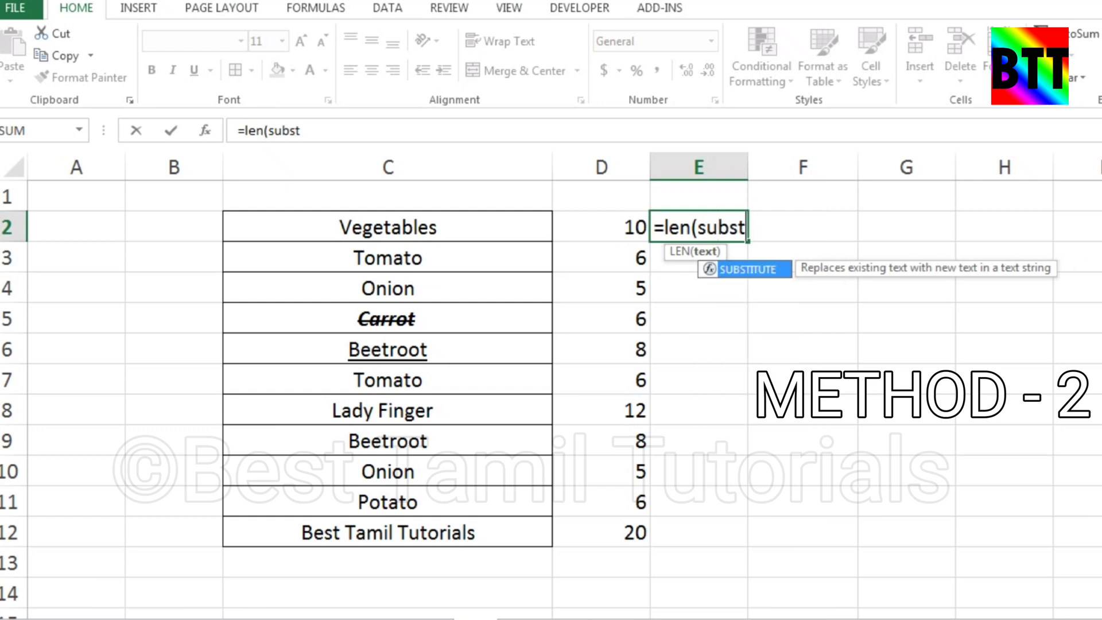
type("itute")
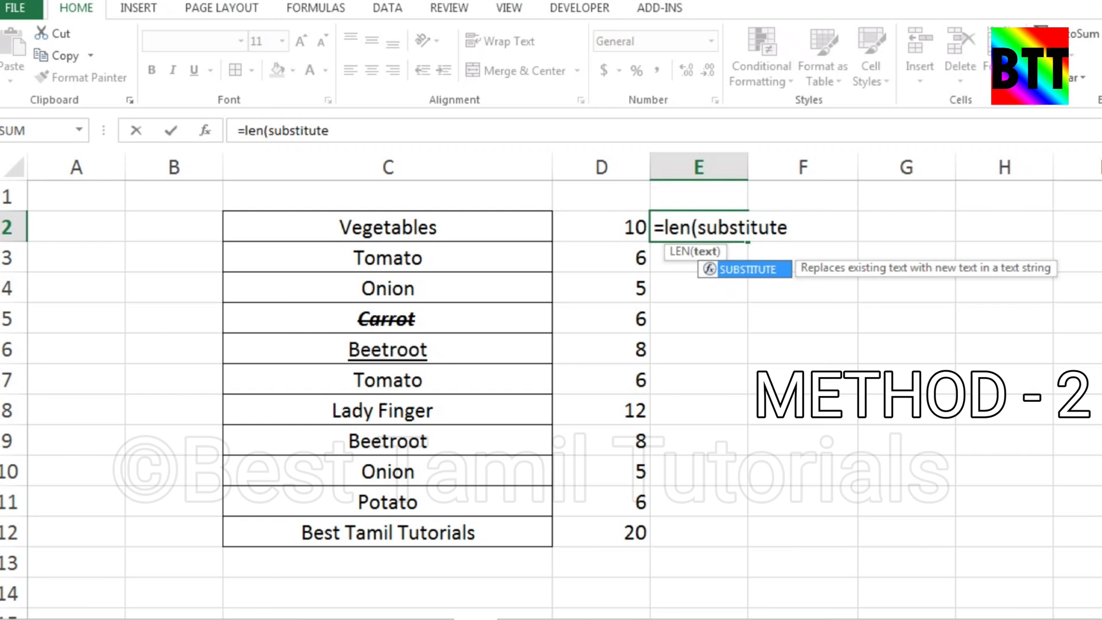
type("(")
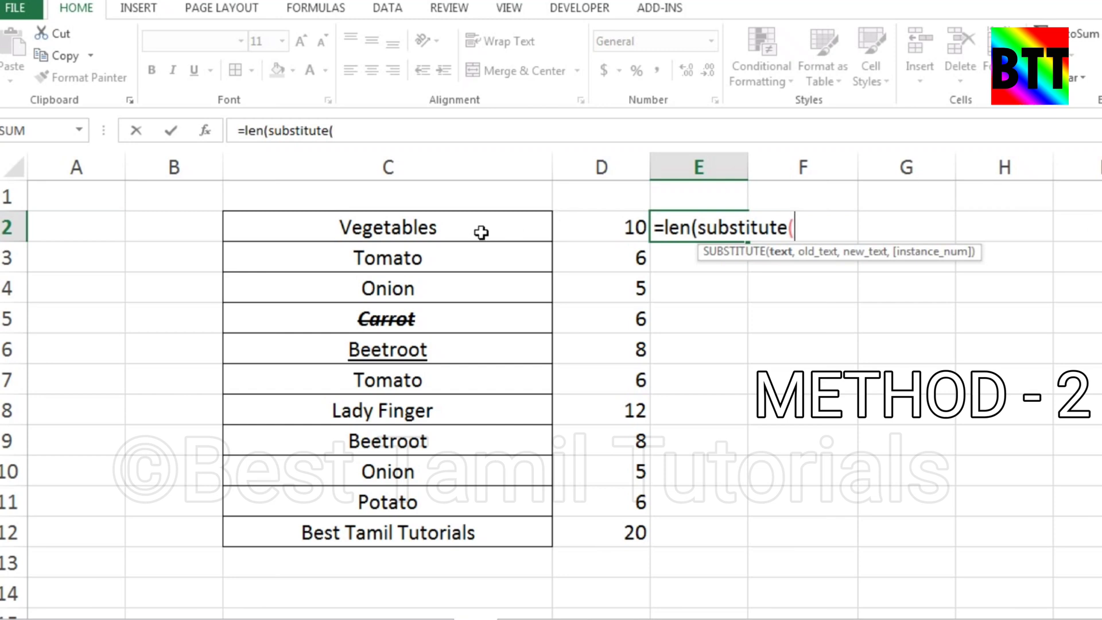
left_click(457, 229)
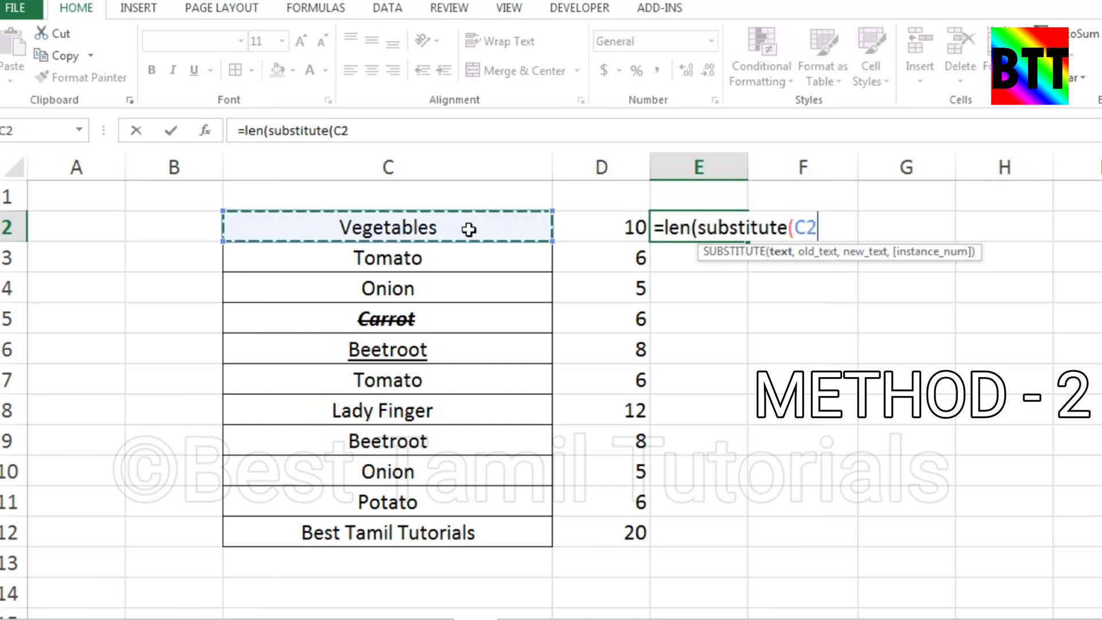
type(",")
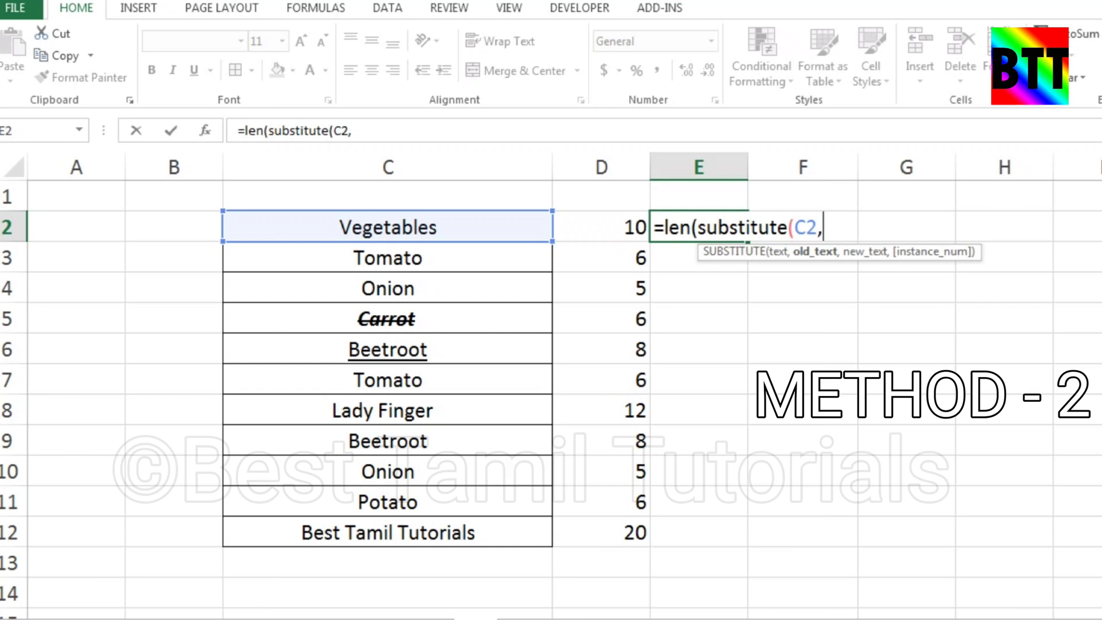
type("\" \"")
type(",\"")
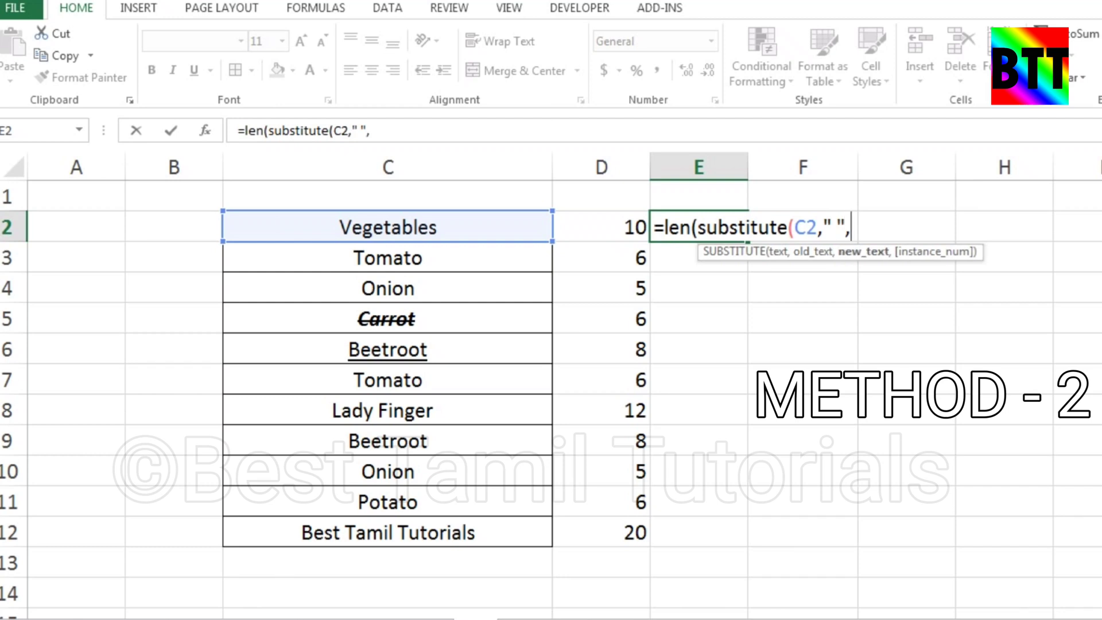
type("\"")
type(")")
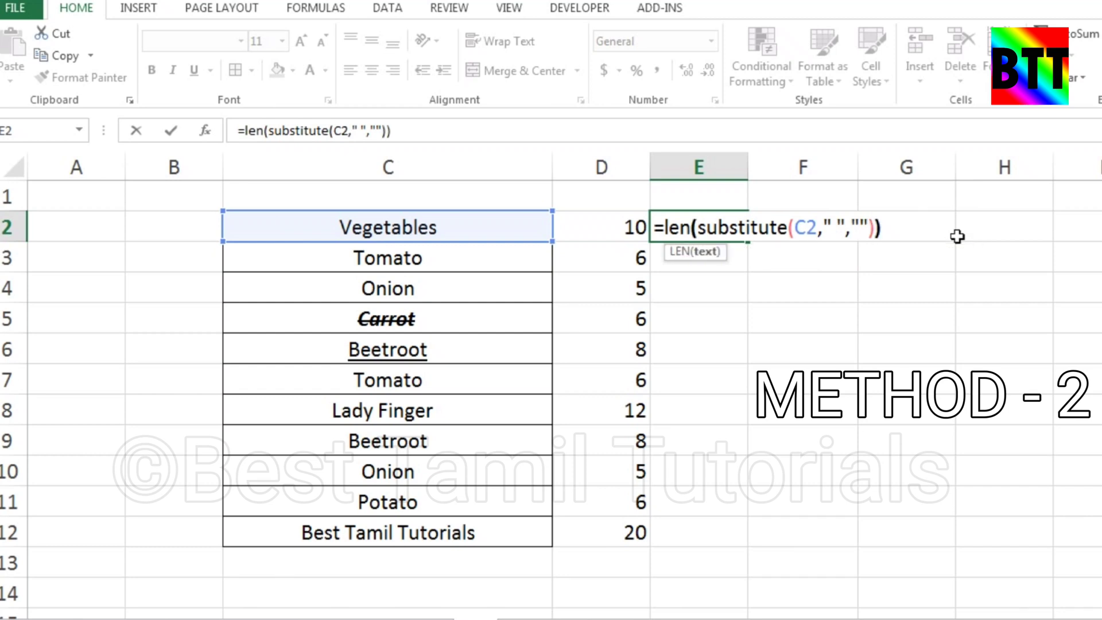
key("Return")
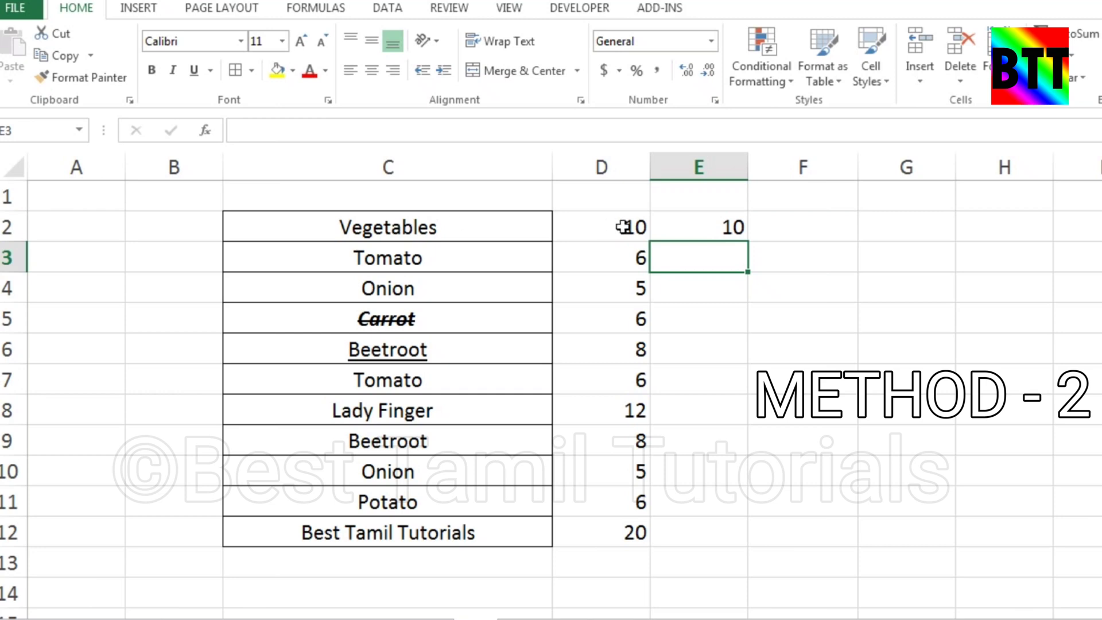
Fill the E2 formula down to E12 and check the space-free counts for Lady Finger and Best Tamil Tutorials
left_click(733, 226)
double_click(747, 240)
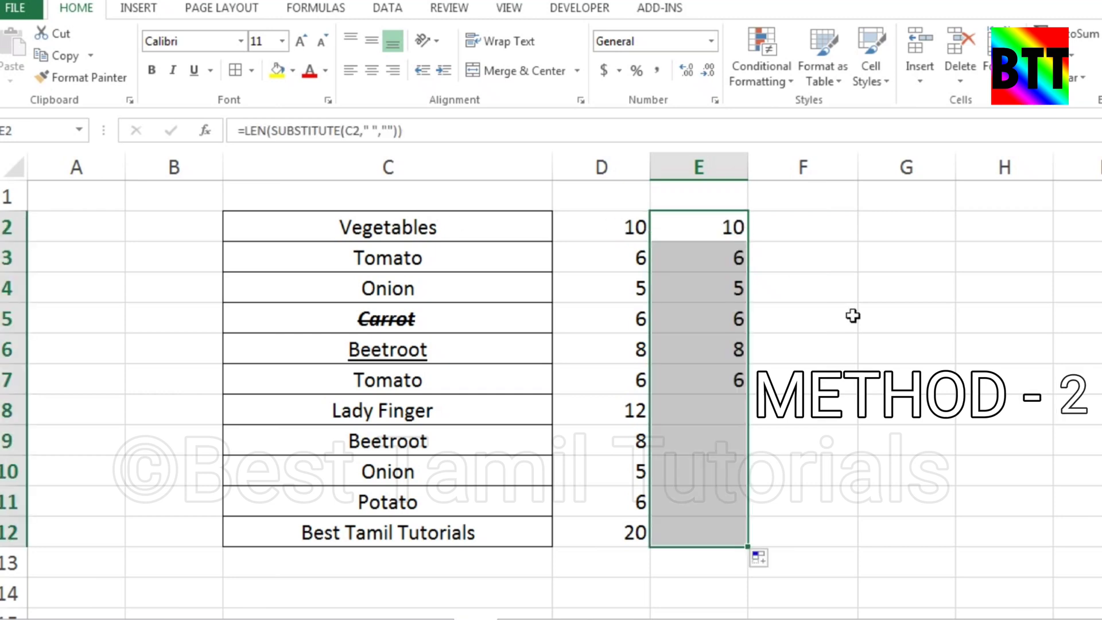
left_click(864, 345)
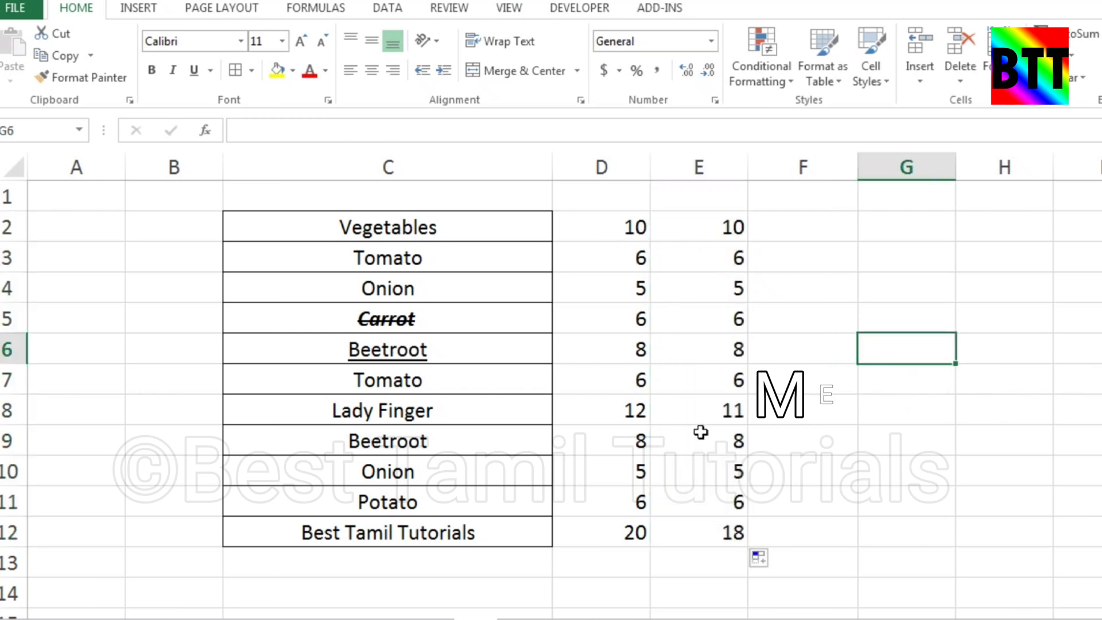
left_click(717, 413)
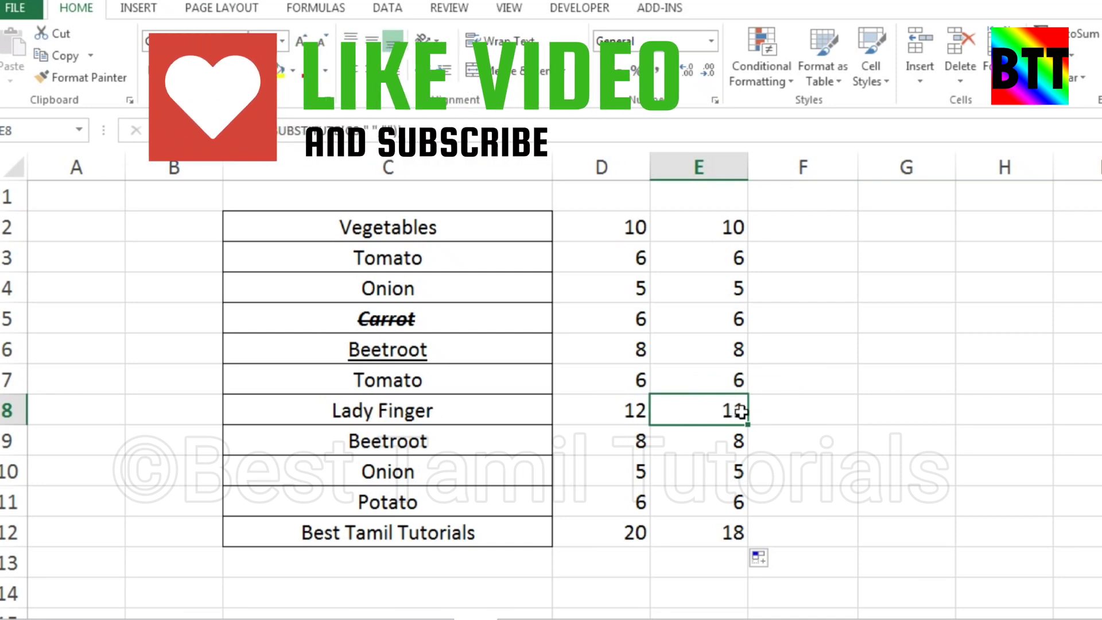
left_click(566, 412)
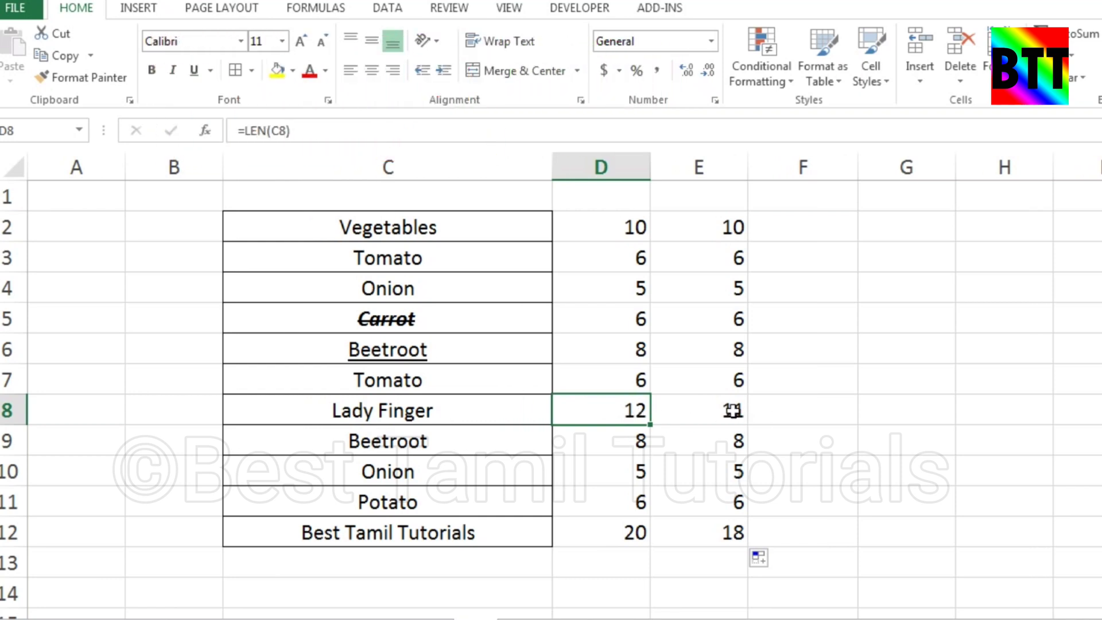
left_click(734, 412)
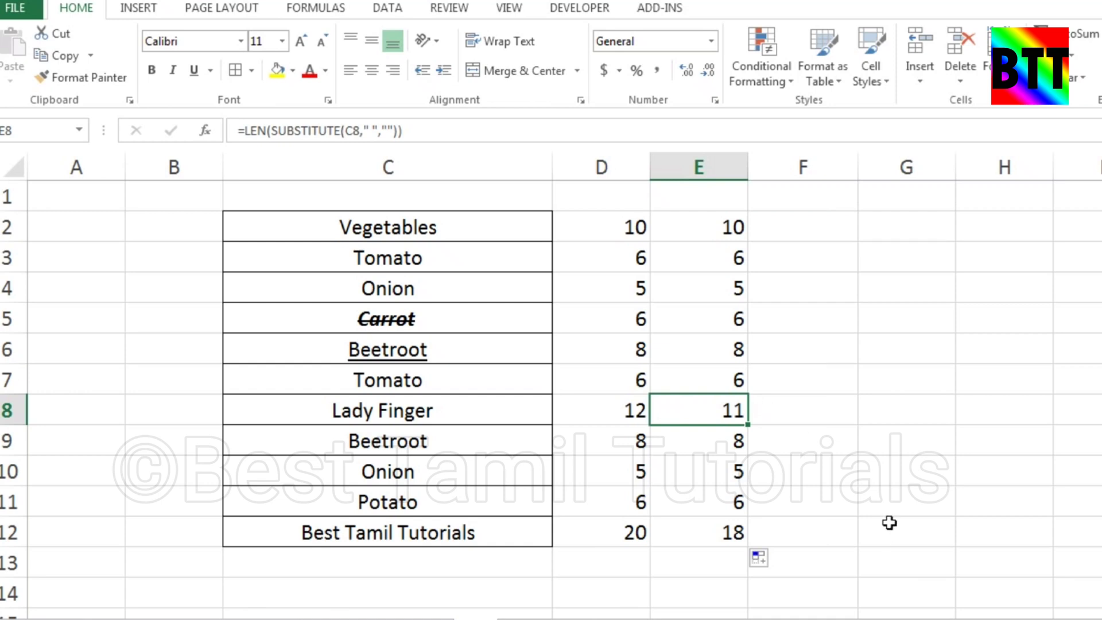
left_click(696, 543)
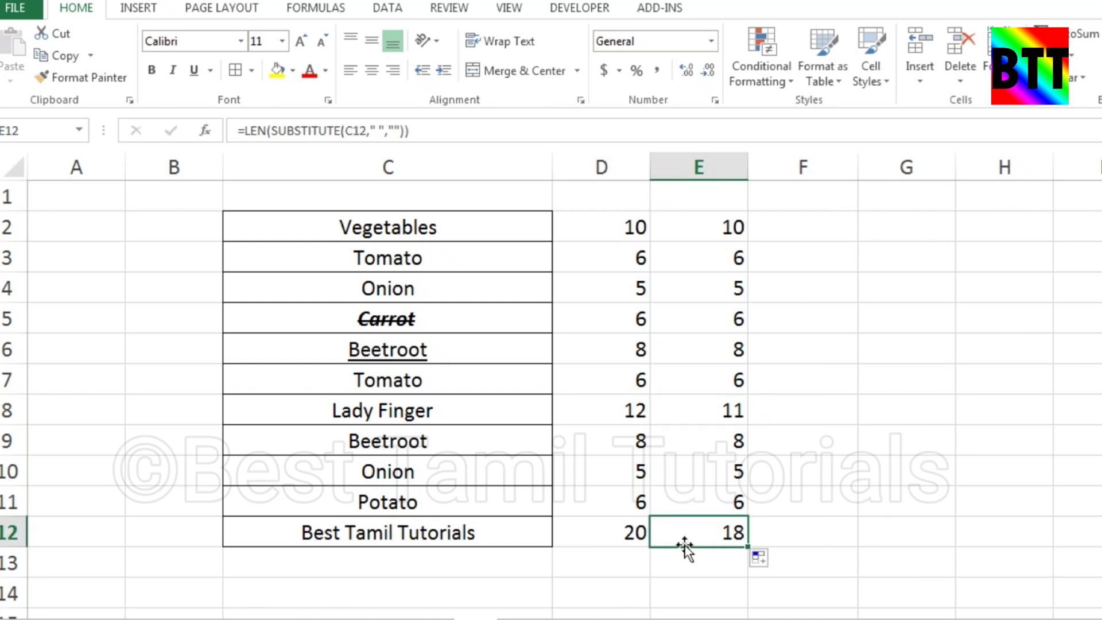